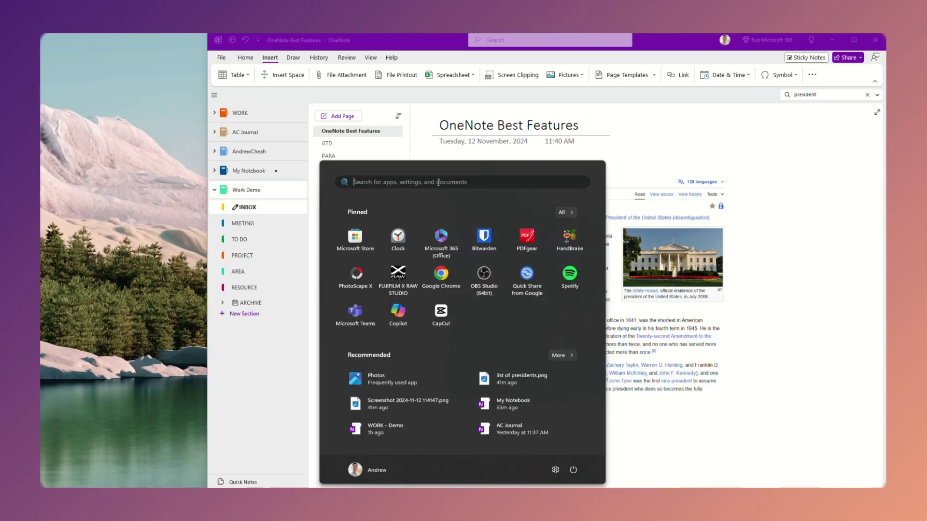
- Launch Sticky Notes from the Start menu search 'stic'
text(stic)
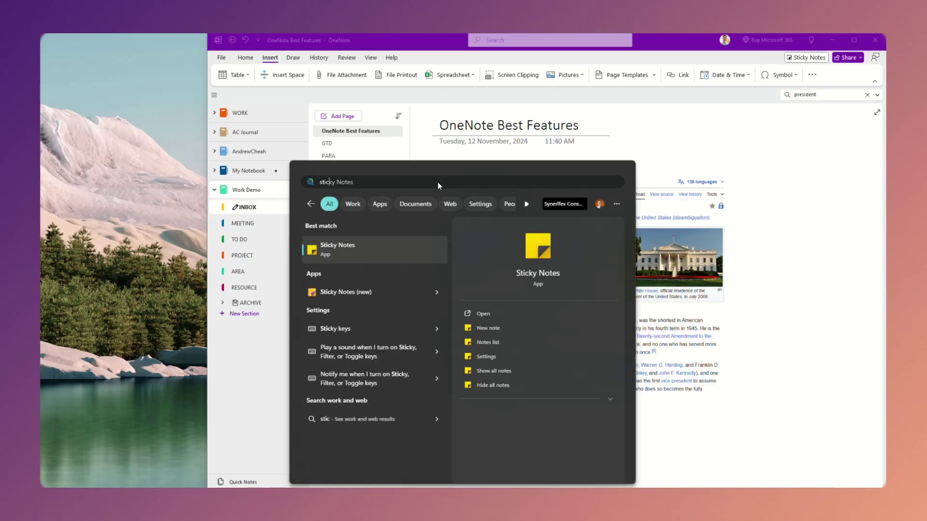
click(389, 255)
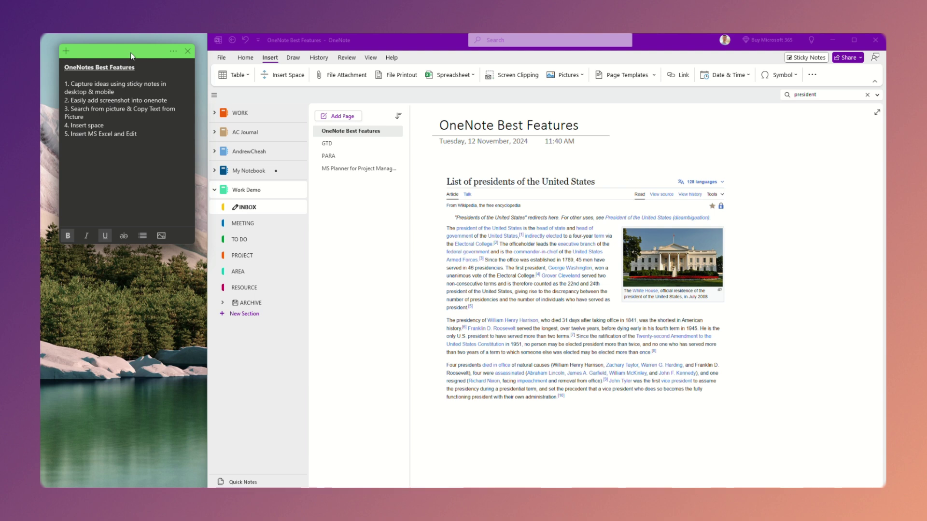
- Nudge the OneNotes Best Features note lower, then close it
drag(131, 56, 134, 83)
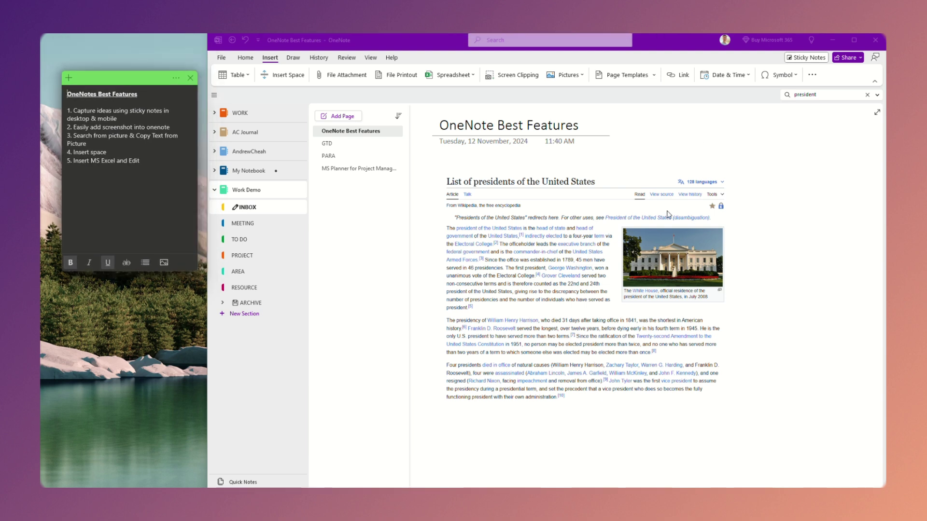
click(191, 78)
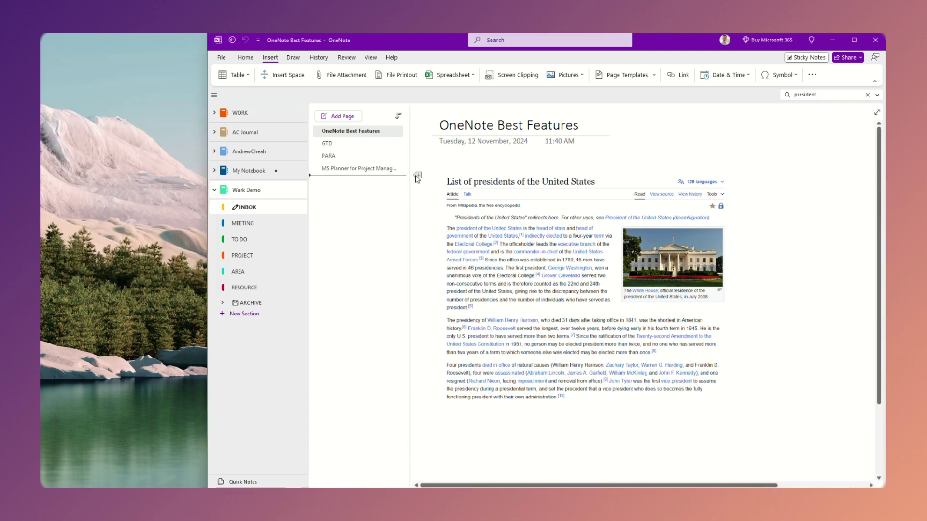
click(803, 59)
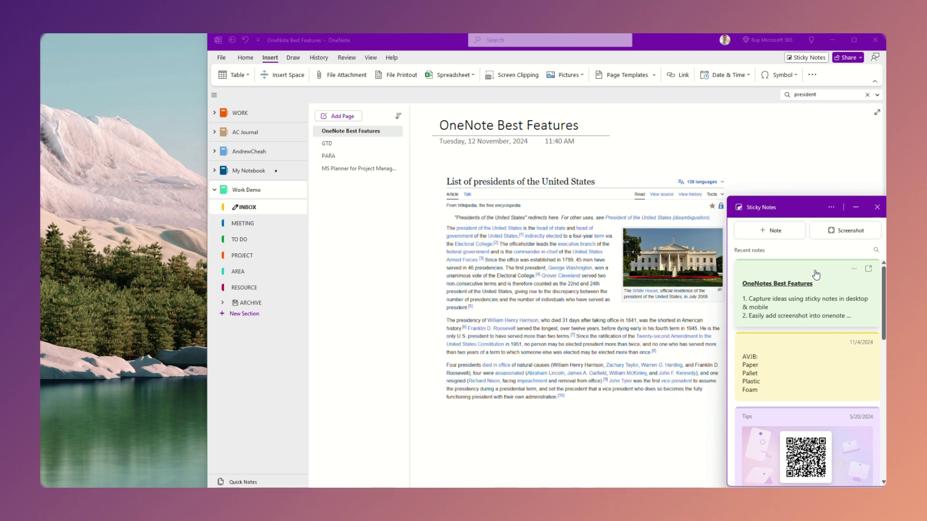
click(869, 270)
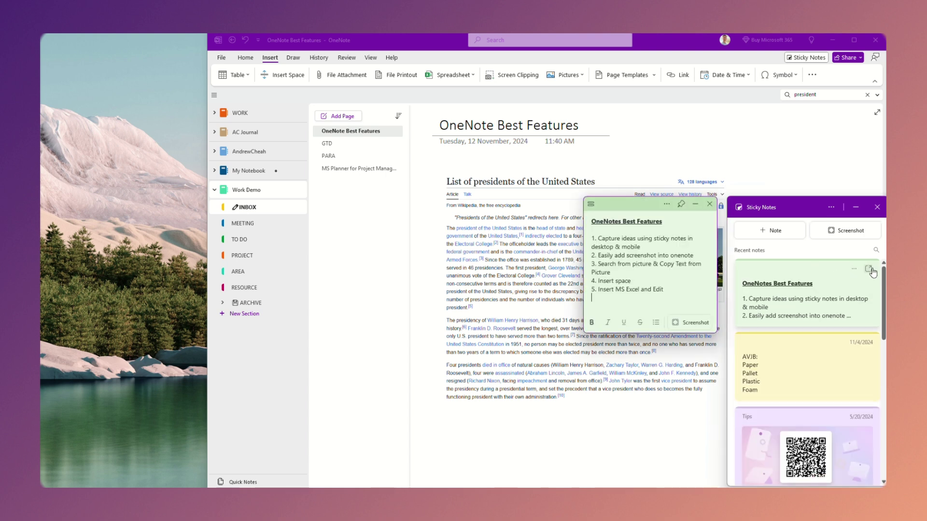
click(877, 207)
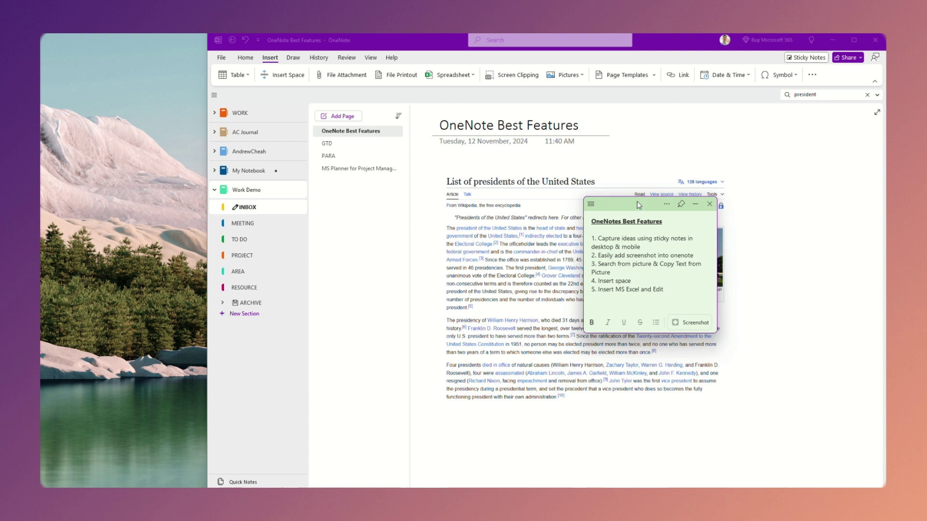
drag(638, 205, 723, 309)
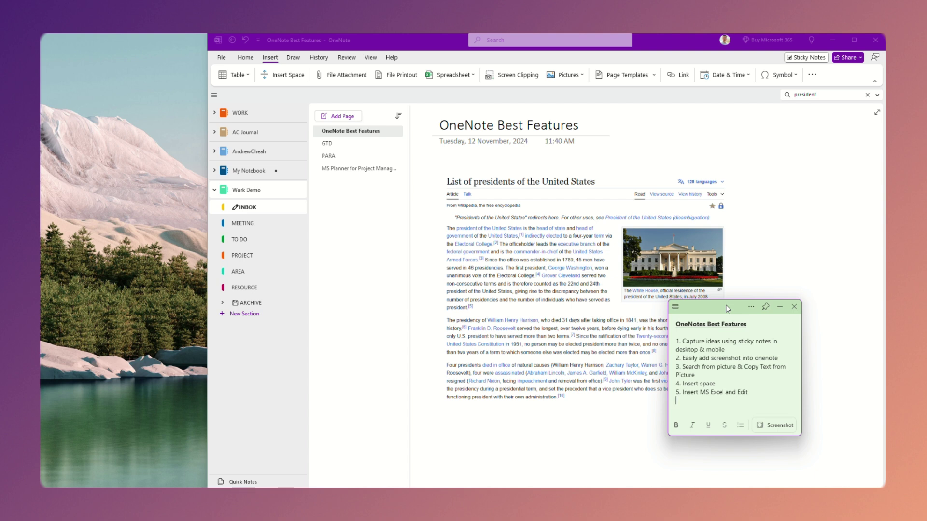
click(795, 306)
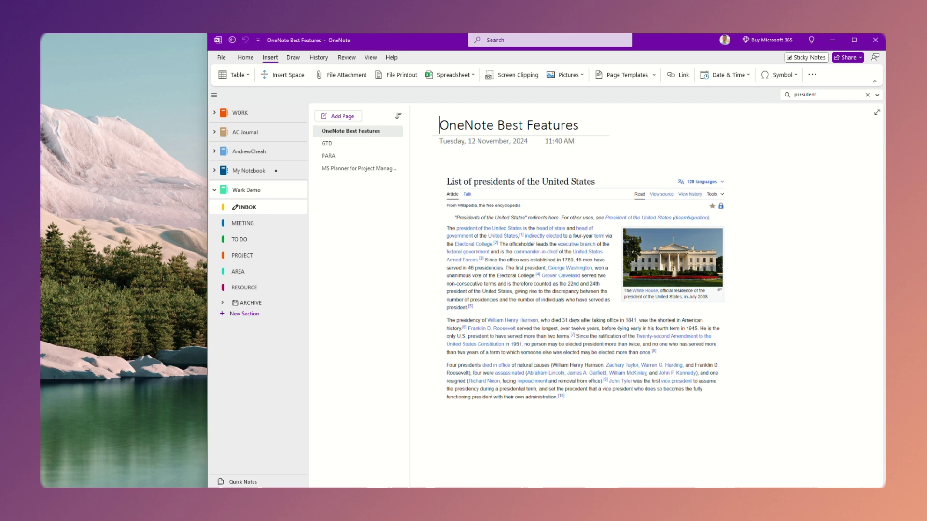
- Launch Sticky Notes via 'stick', select the five feature lines, then close the note
key(super)
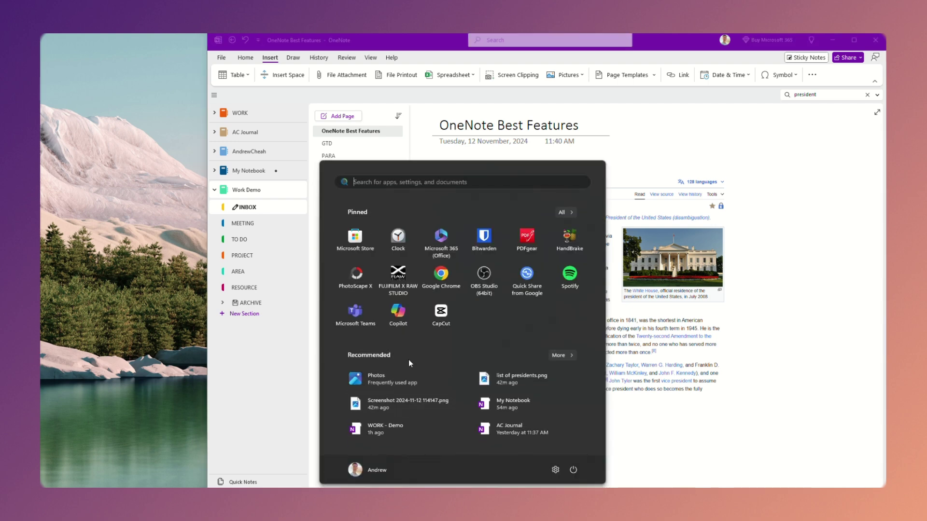
text(stick)
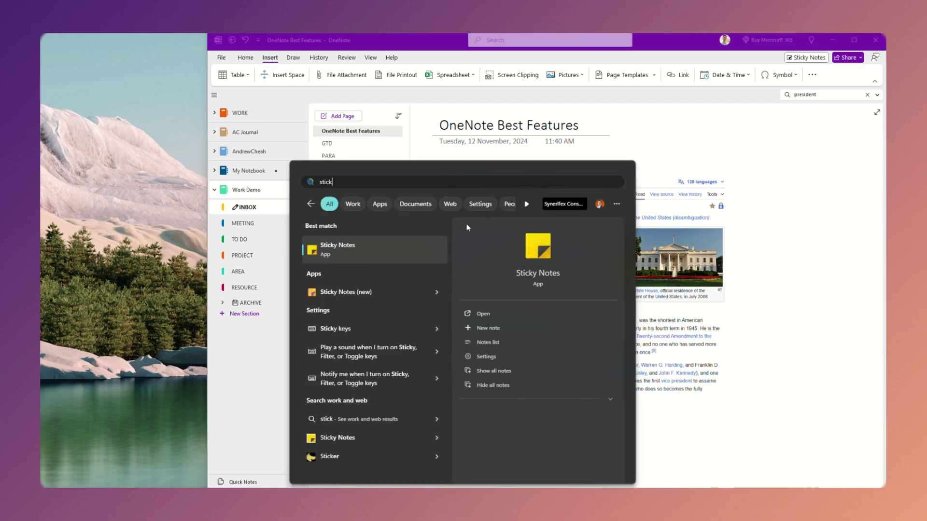
click(342, 252)
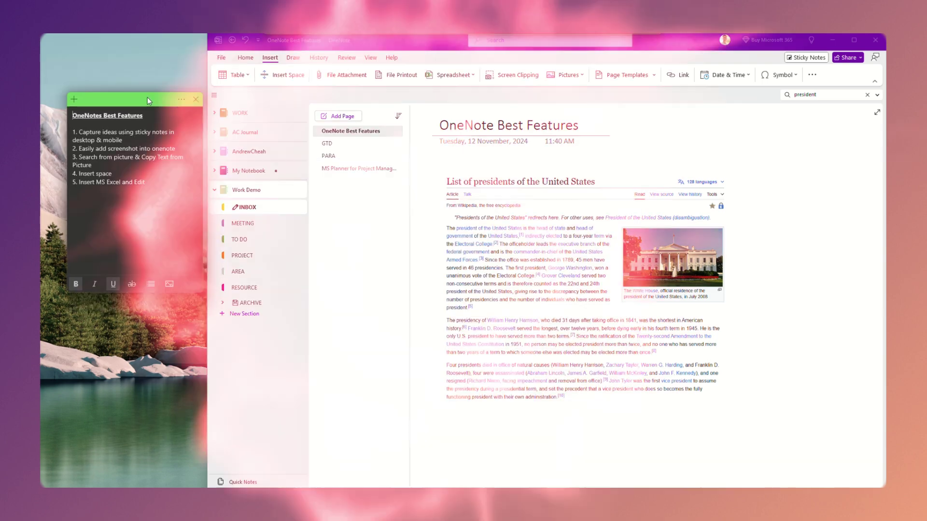
drag(147, 97, 146, 91)
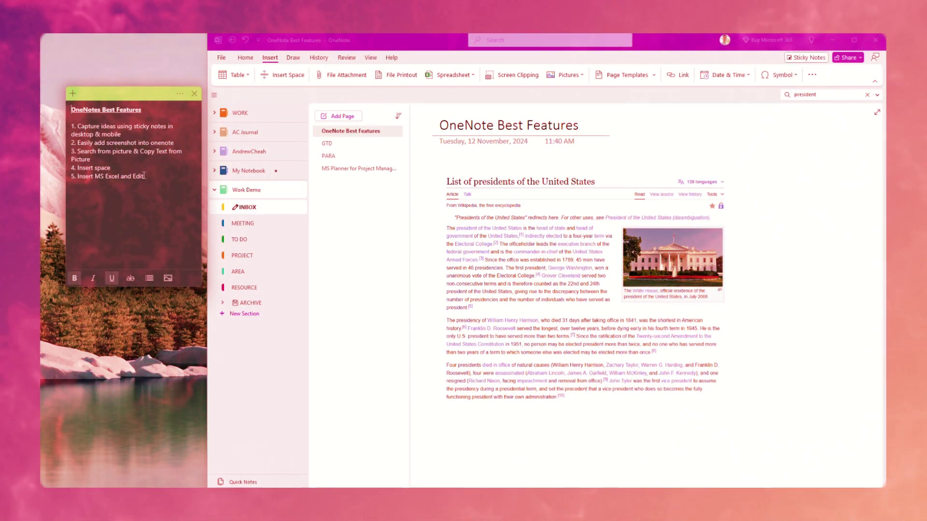
drag(145, 176, 72, 126)
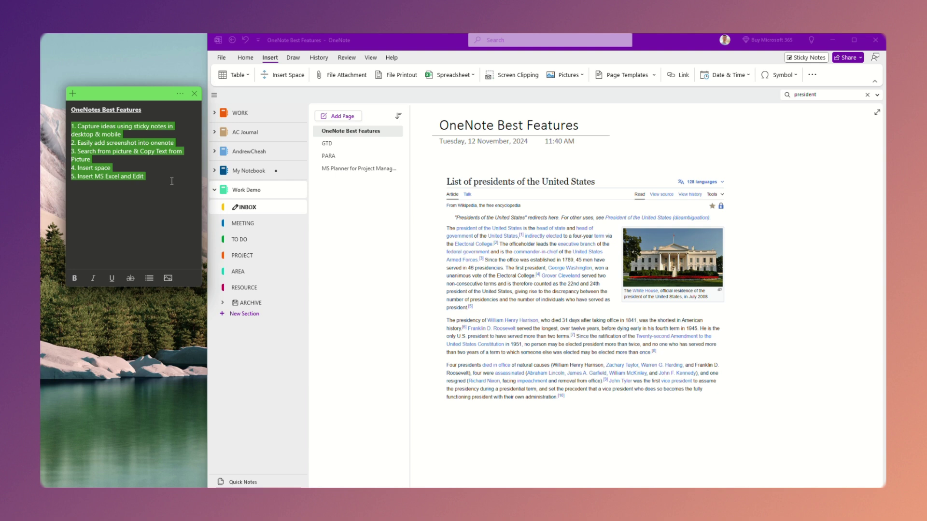
click(159, 165)
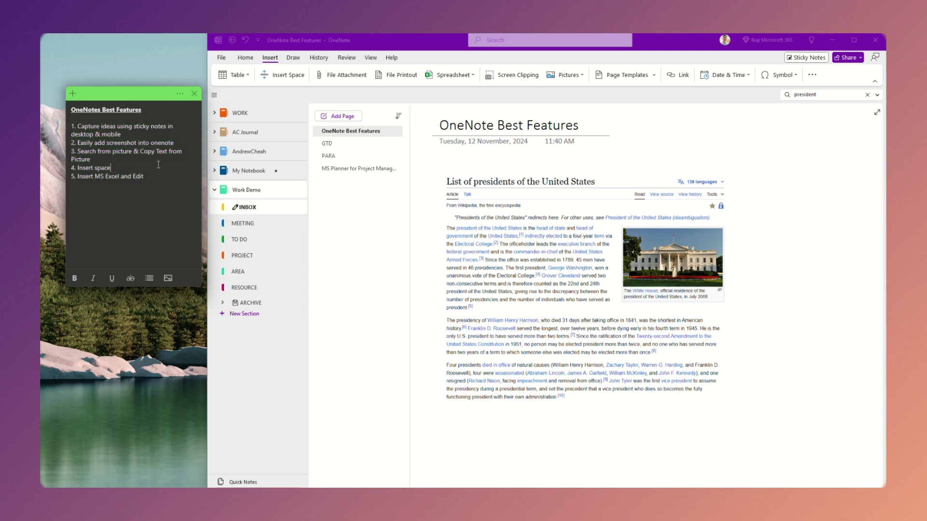
click(136, 137)
click(193, 94)
- Relaunch Sticky Notes from Start with 'stick' and move the note slightly down
key(super)
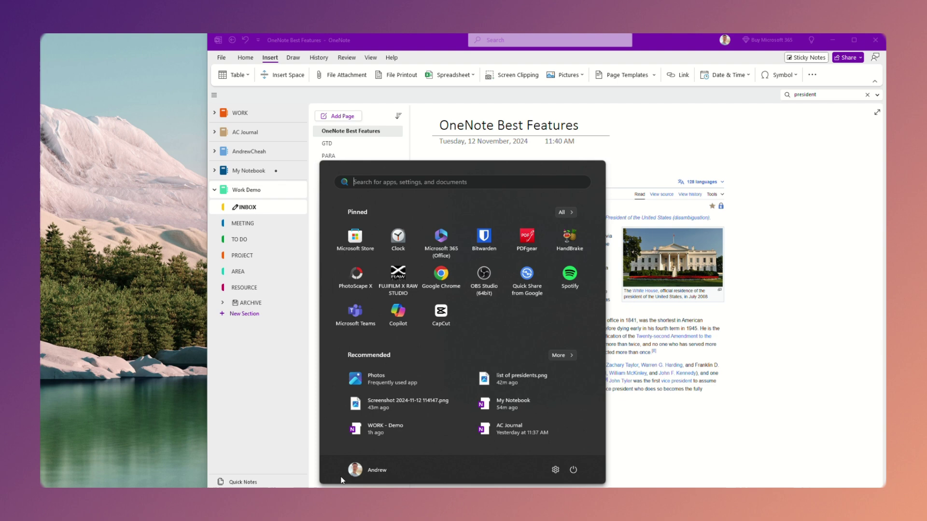
text(stic)
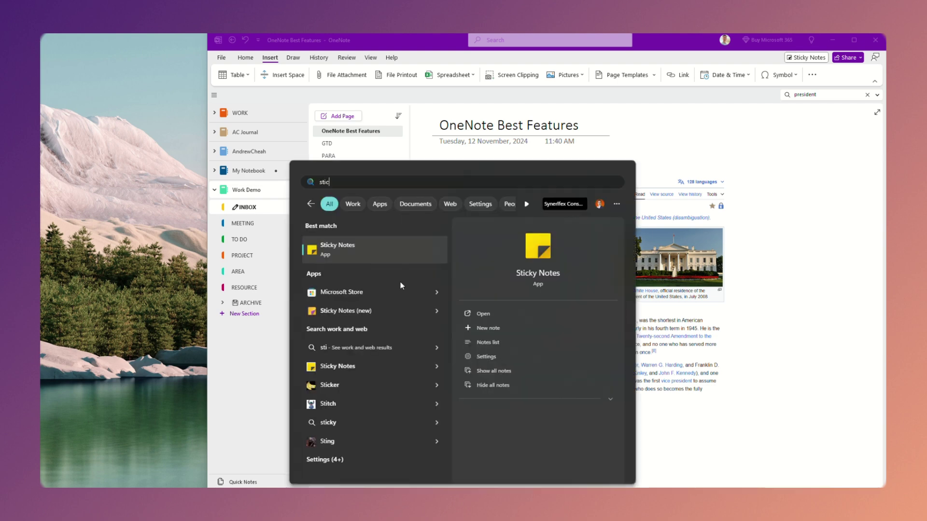
text(k)
key(Return)
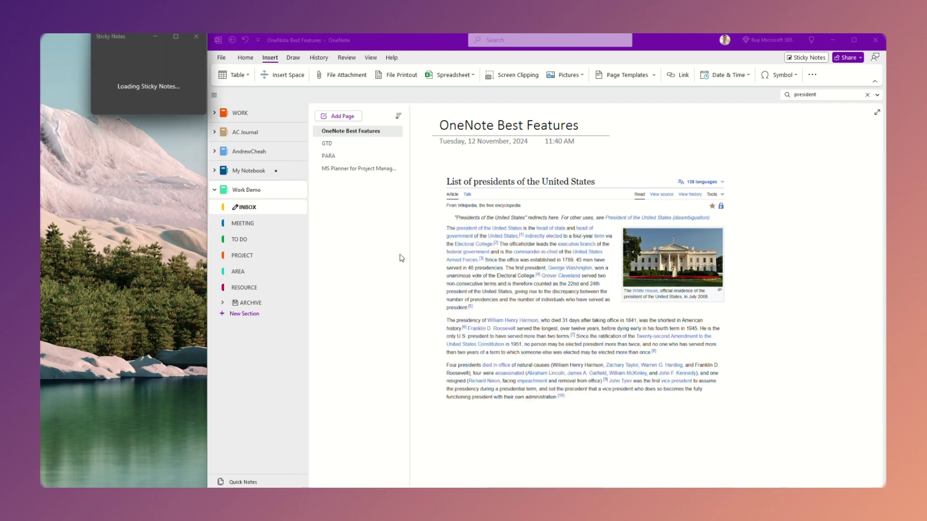
drag(134, 47, 139, 65)
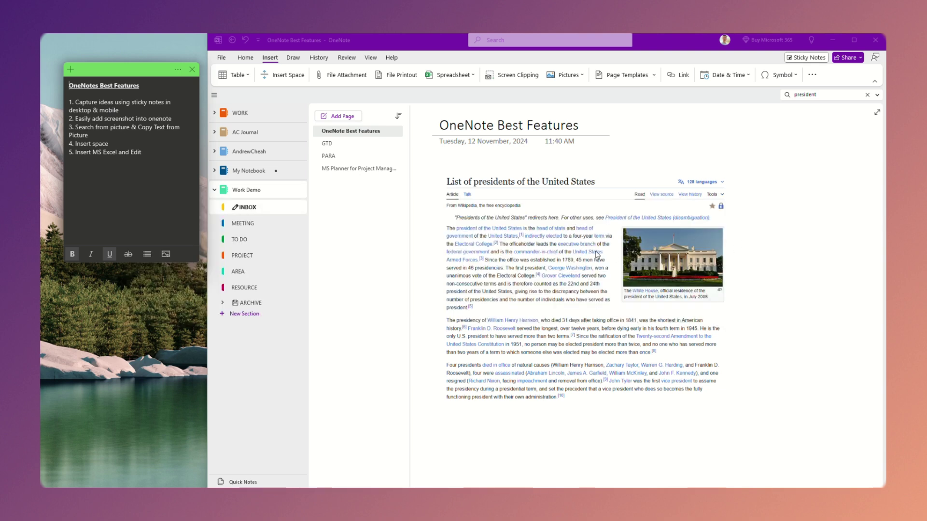
- Return to the OneNote page, scroll down, and begin a Screen Clipping capture
click(553, 267)
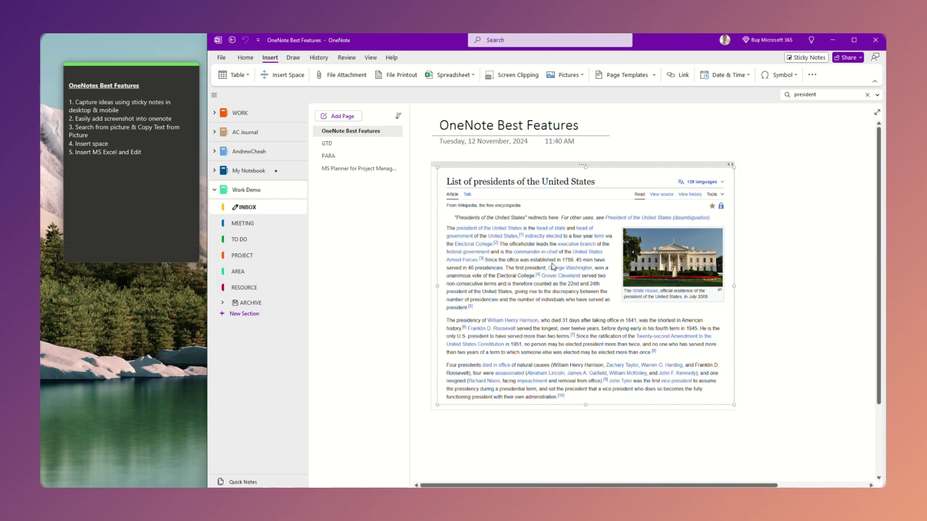
click(772, 261)
scroll(772, 261, down, 3)
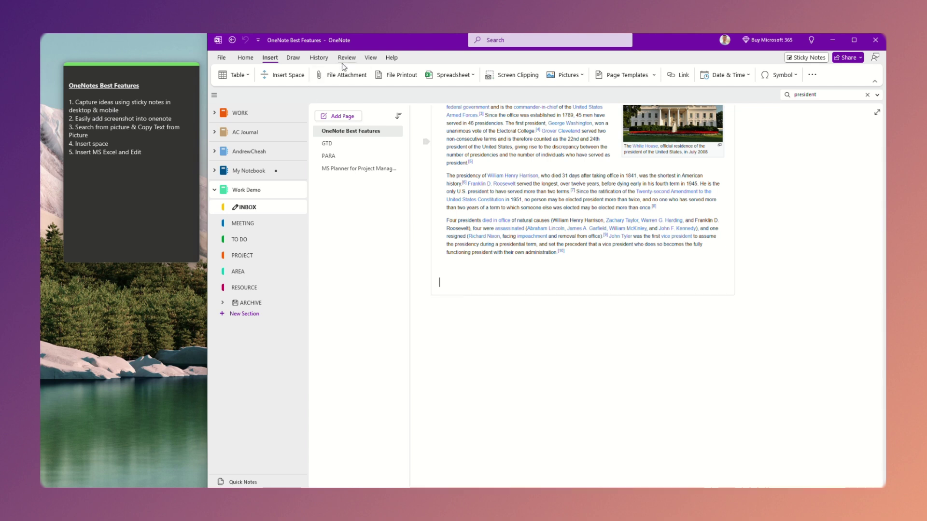
click(521, 76)
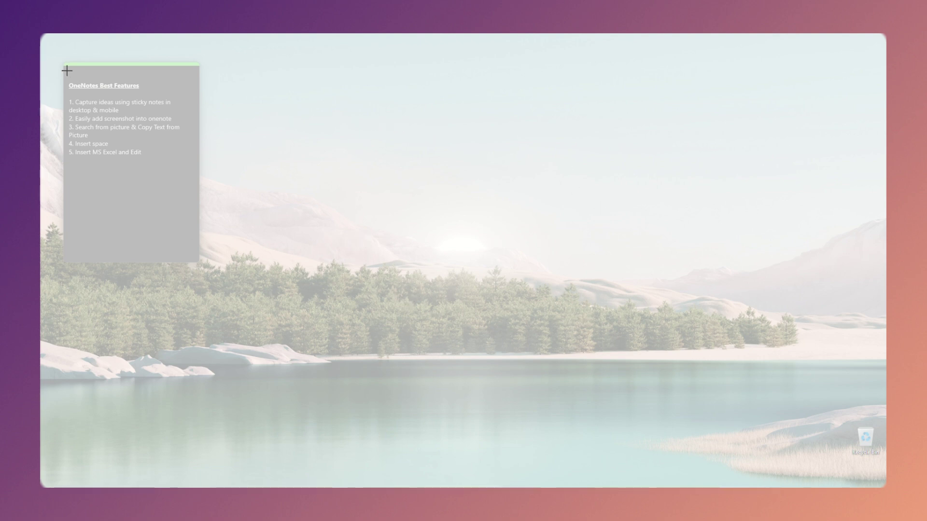
- Clip the sticky note's feature list into the page, then scroll back up
drag(64, 73, 195, 141)
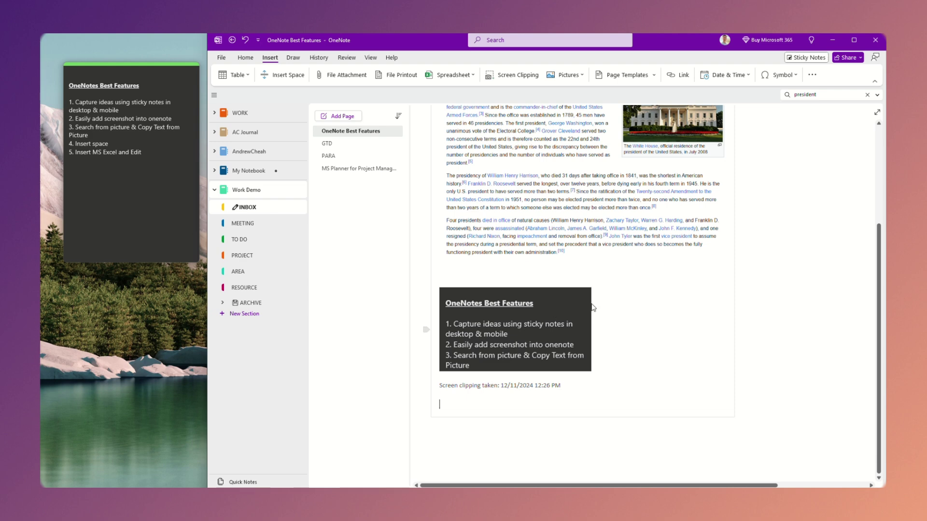
scroll(621, 338, up, 2)
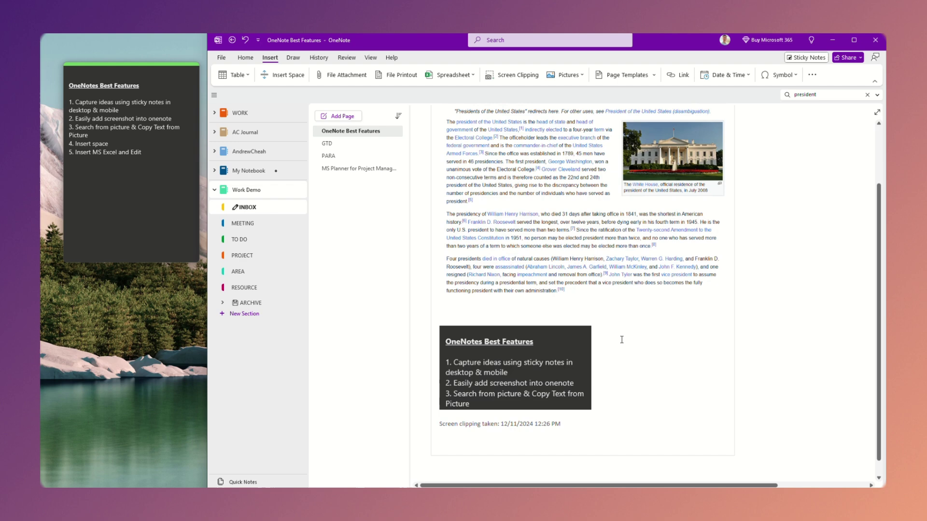
scroll(622, 338, down, 2)
scroll(622, 340, up, 3)
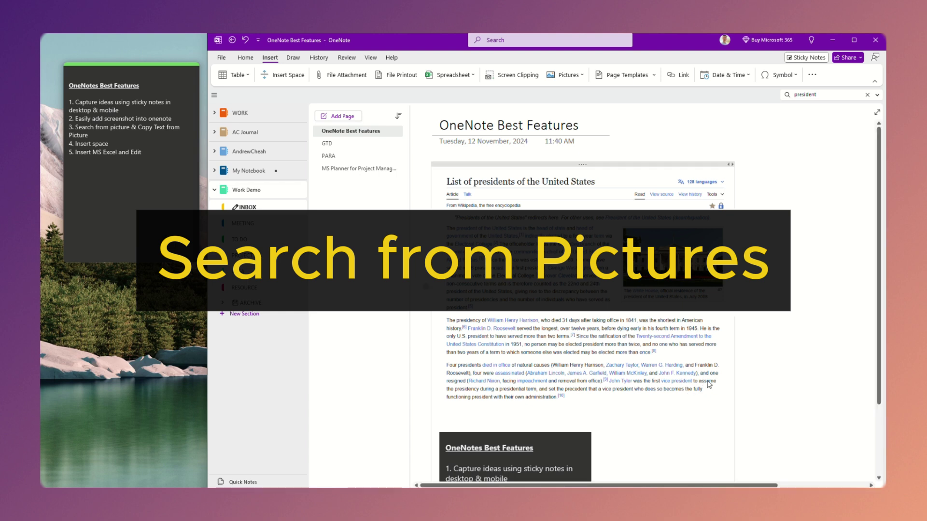
- Select the presidents web-page screenshot and drag its corner to enlarge it
click(573, 279)
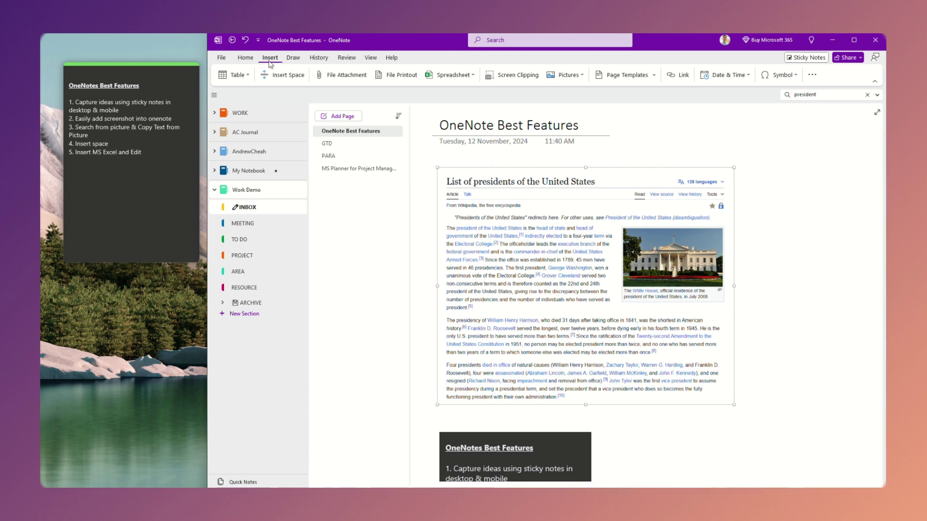
click(567, 75)
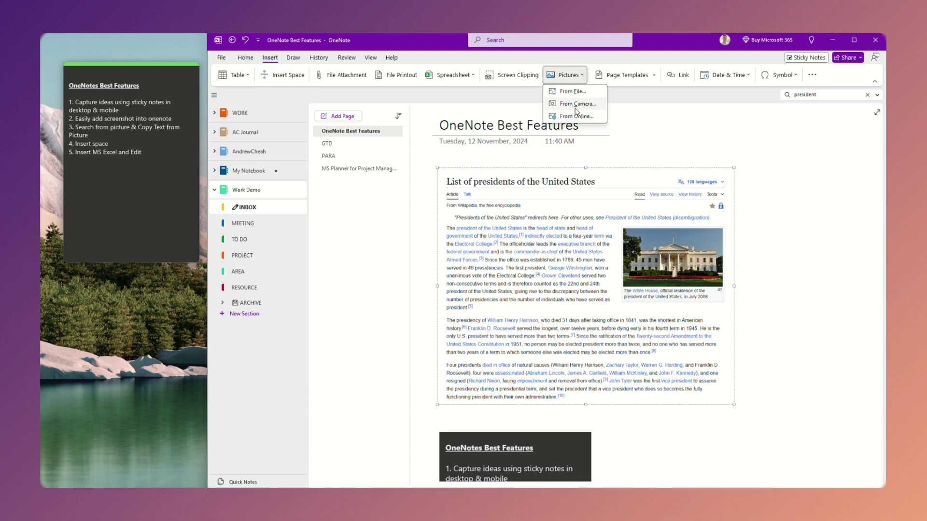
key(Escape)
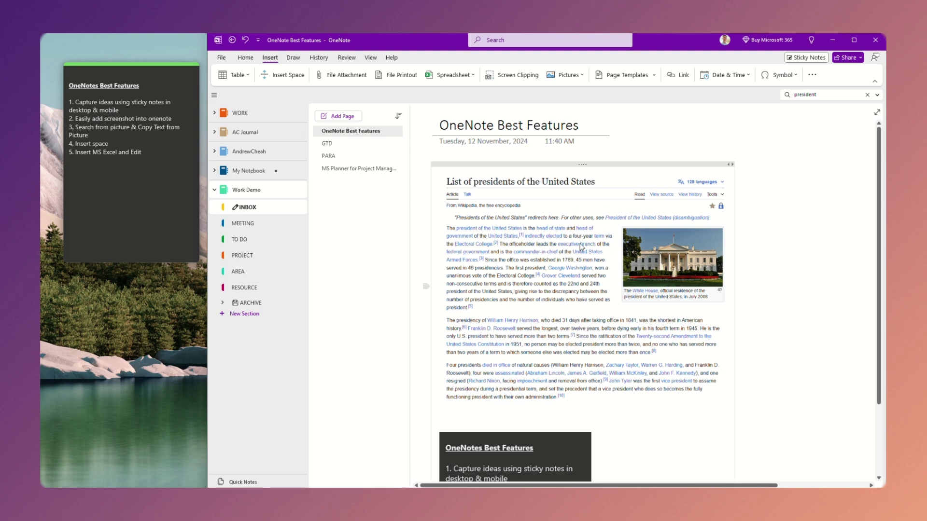
drag(734, 407, 806, 462)
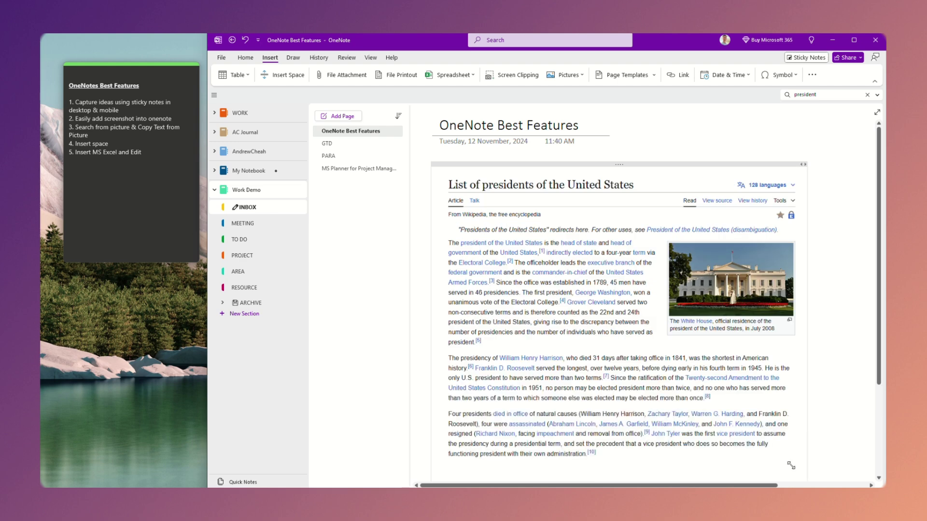
- Scope the search to This Notebook and search 'states', then 'franklin', in the picture
click(867, 95)
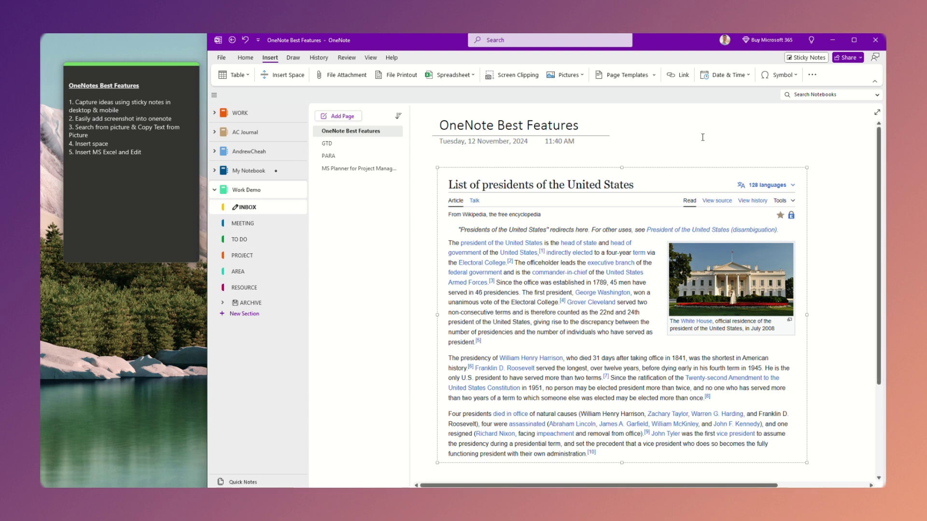
click(877, 95)
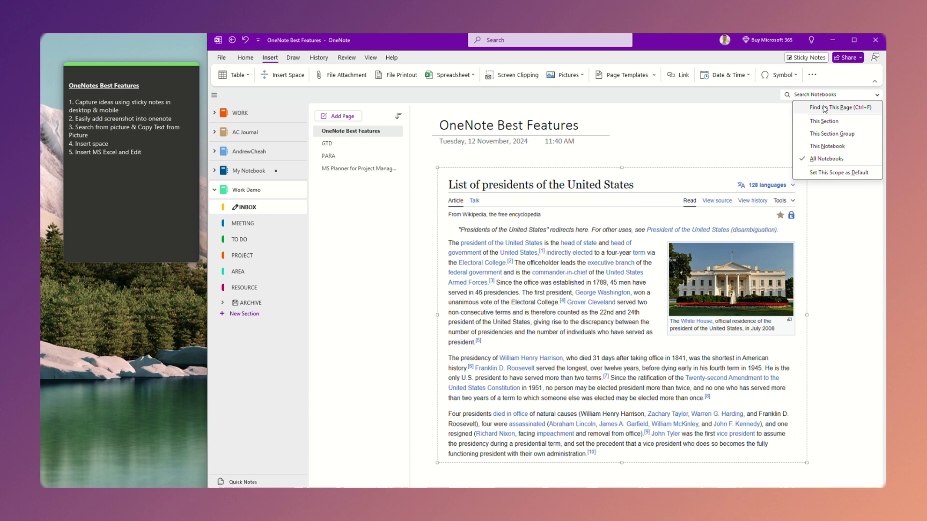
click(816, 147)
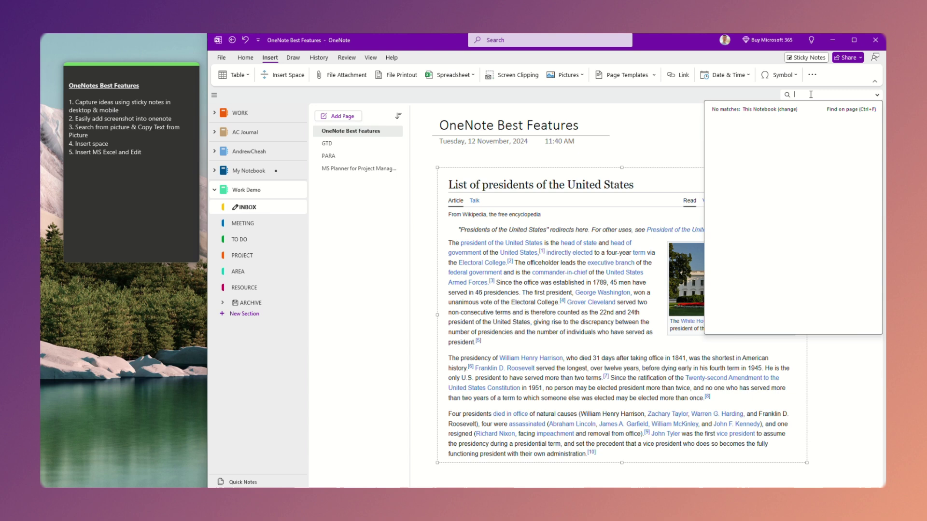
text(sta)
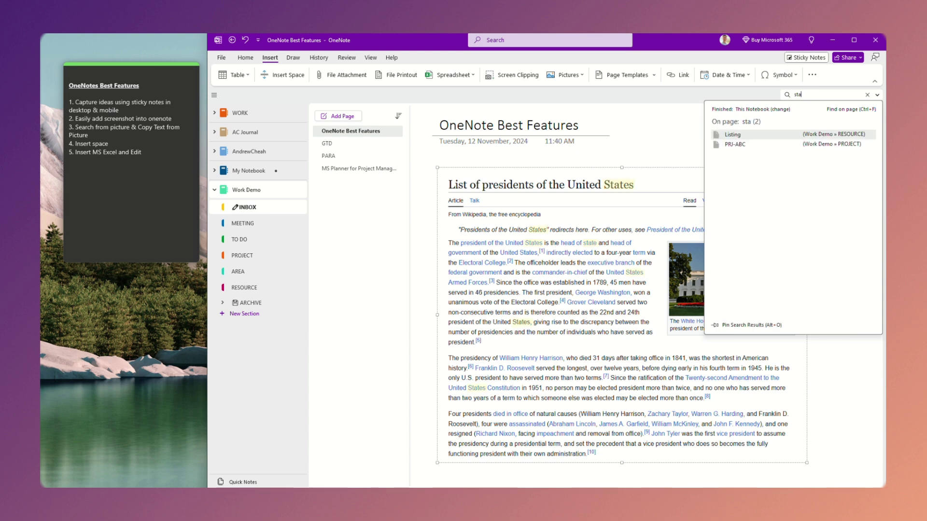
text(tes)
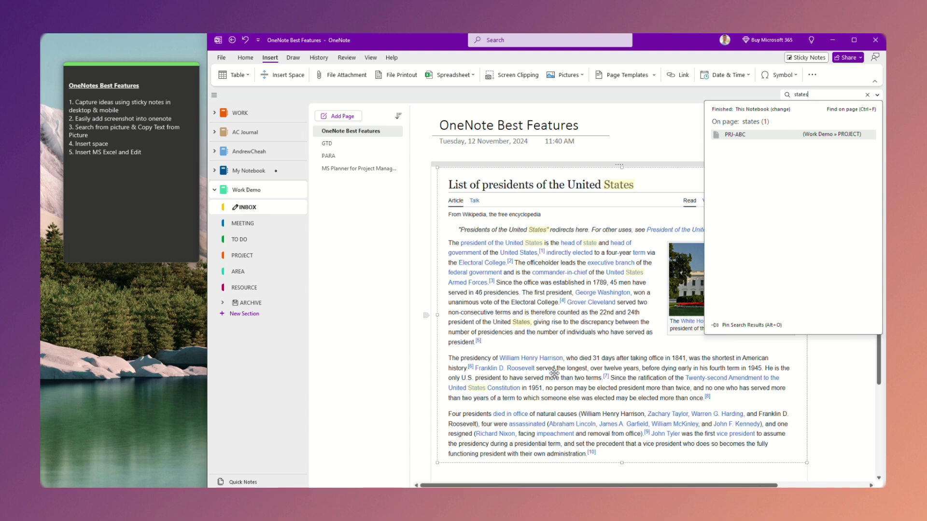
double_click(807, 94)
text(fran)
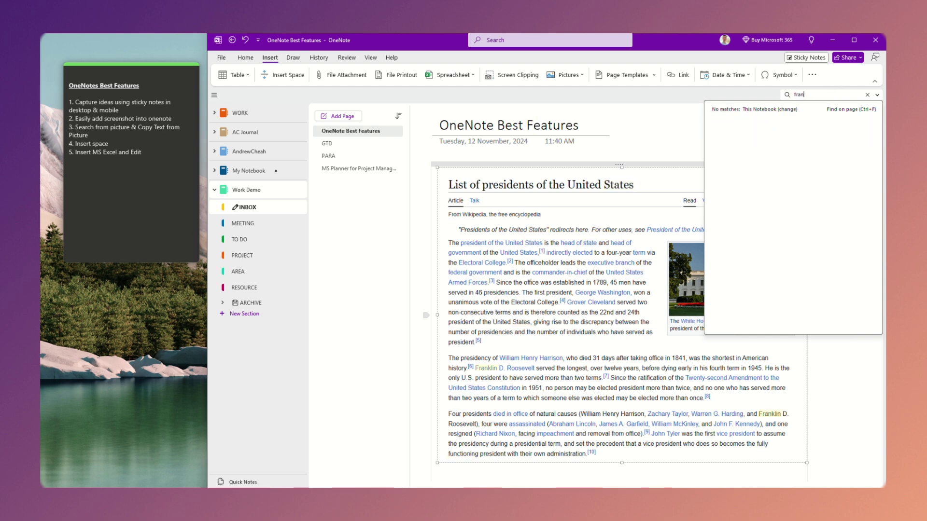
text(klin)
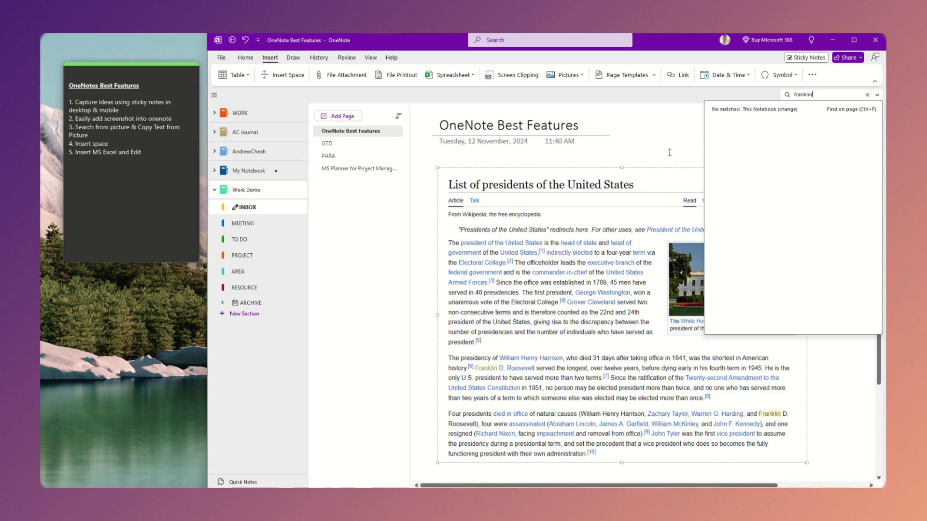
- Replace the franklin search with 'idea' to highlight 'ideas' in the sticky-note clipping
scroll(633, 244, down, 4)
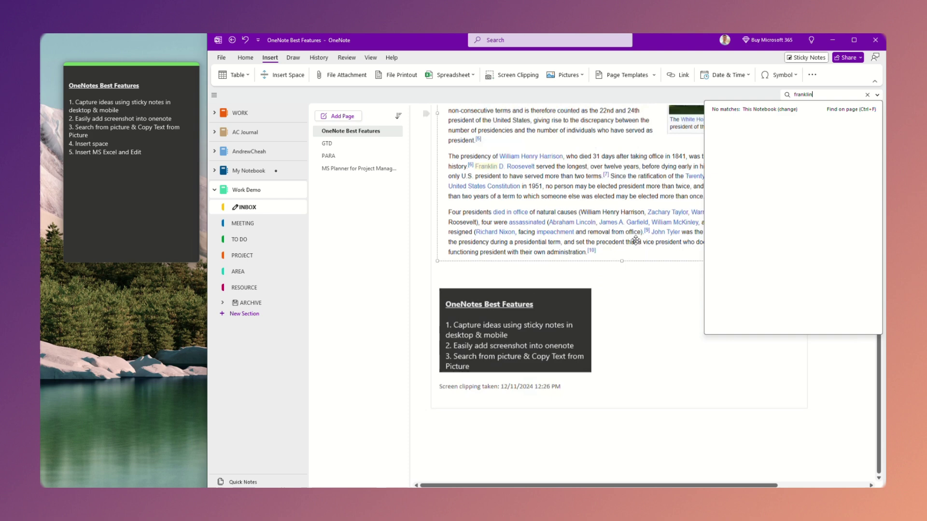
scroll(635, 240, up, 5)
scroll(582, 229, down, 5)
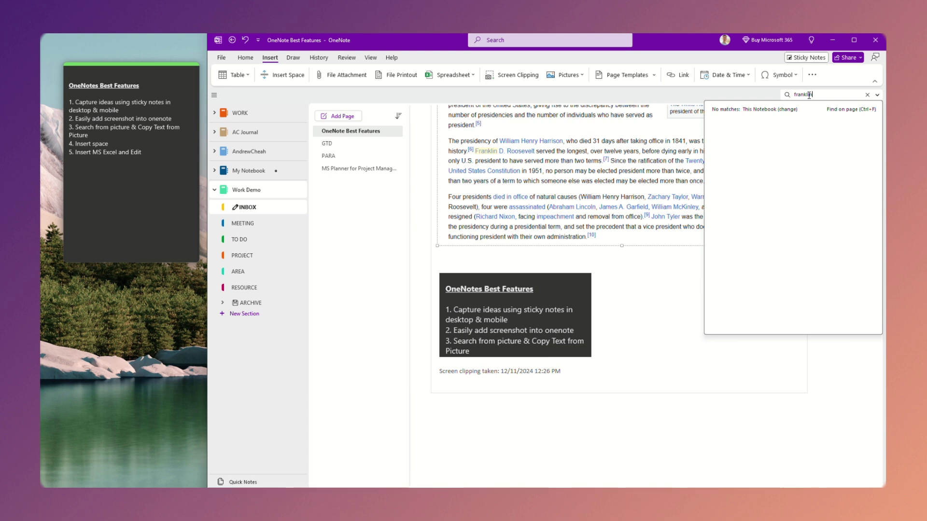
key(ctrl+a)
key(BackSpace)
text(idea)
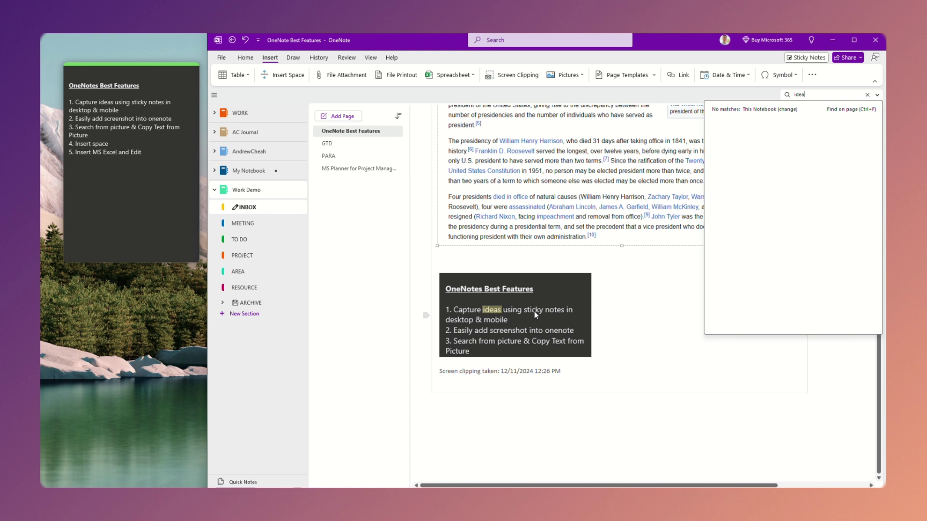
- Clear the idea search and slightly enlarge the sticky-note clipping
click(869, 95)
click(641, 254)
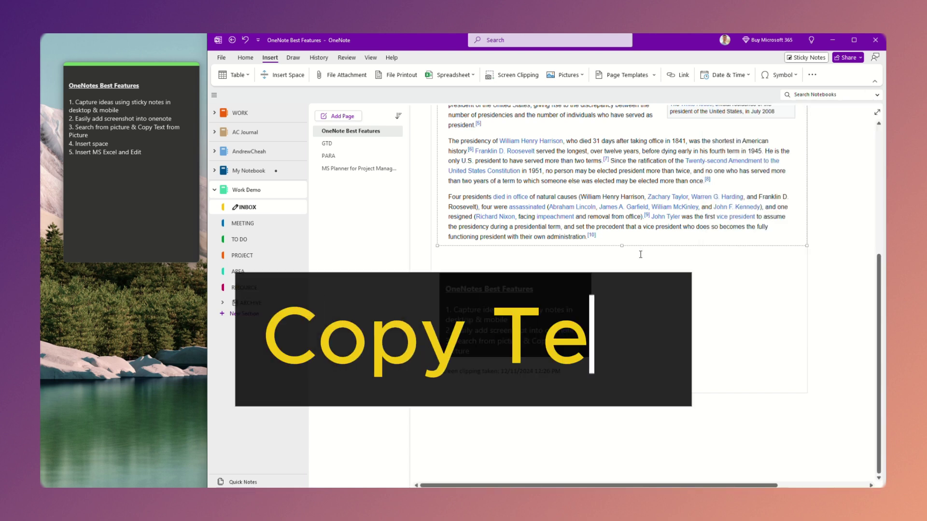
scroll(642, 254, down, 3)
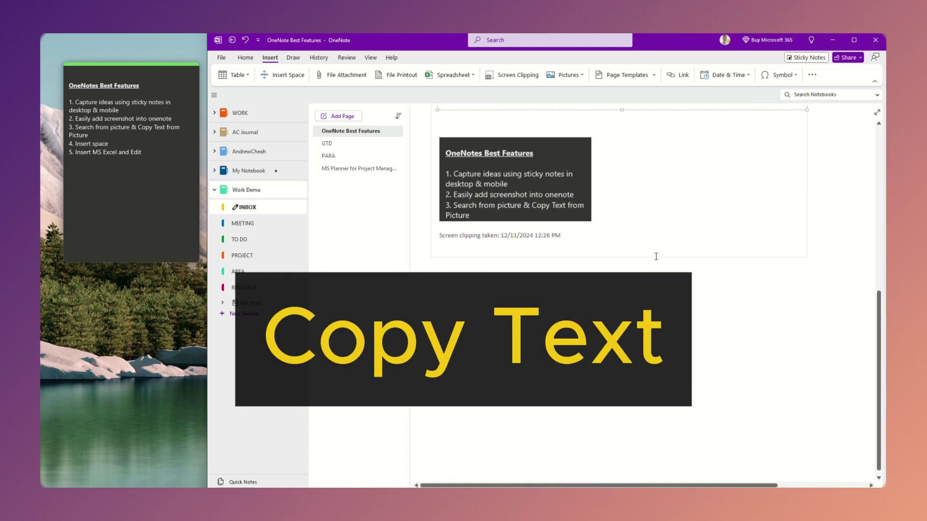
click(497, 170)
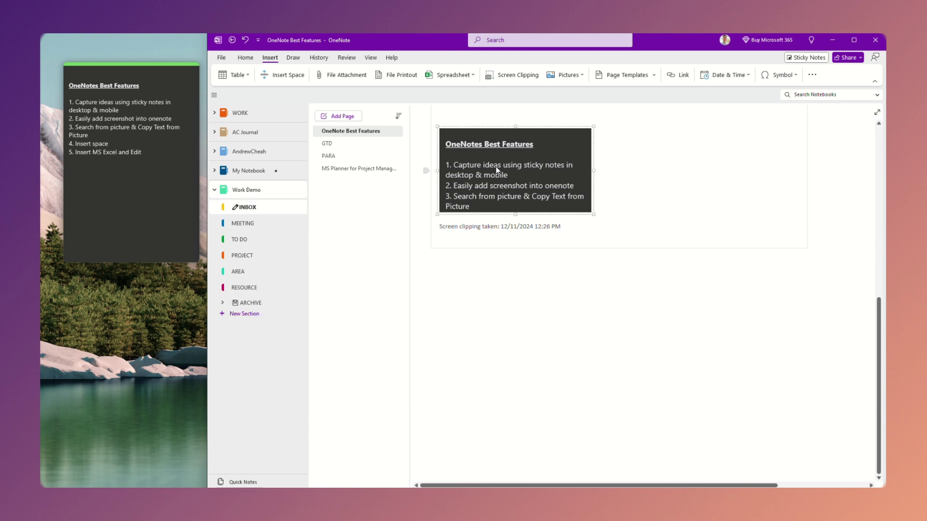
drag(594, 214, 620, 240)
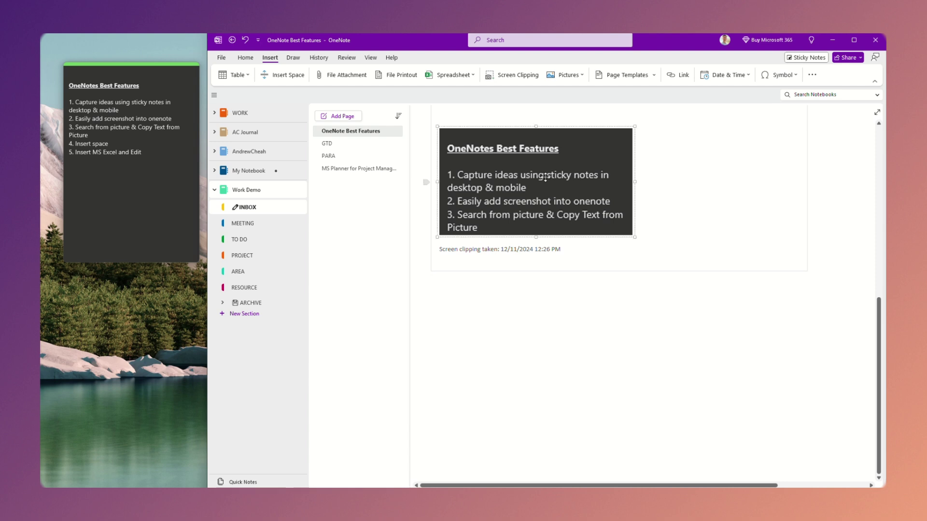
- Copy Text from Picture on the clipping and paste it below the caption
right_click(567, 188)
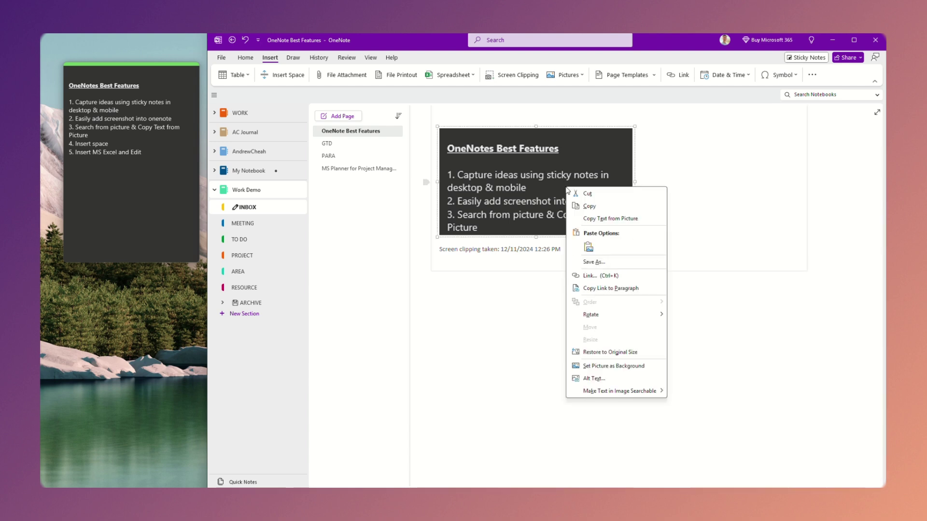
click(607, 219)
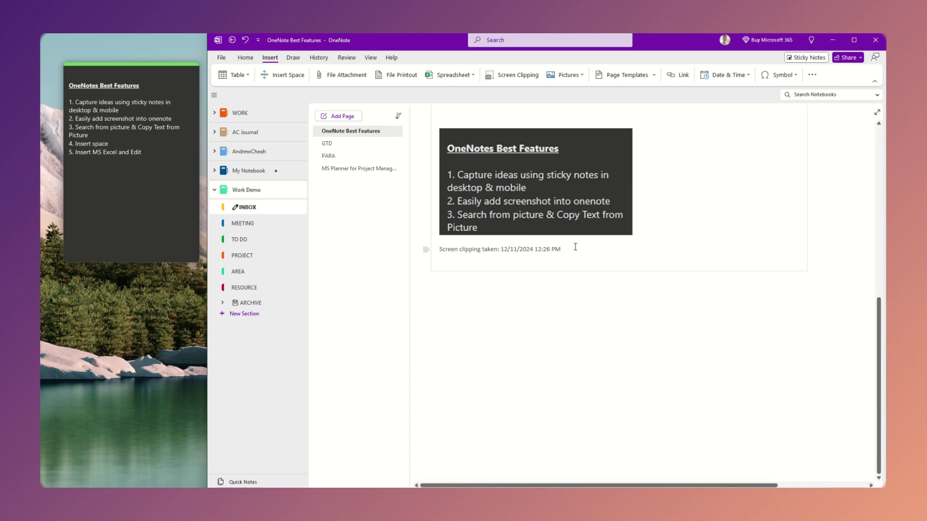
key(Return)
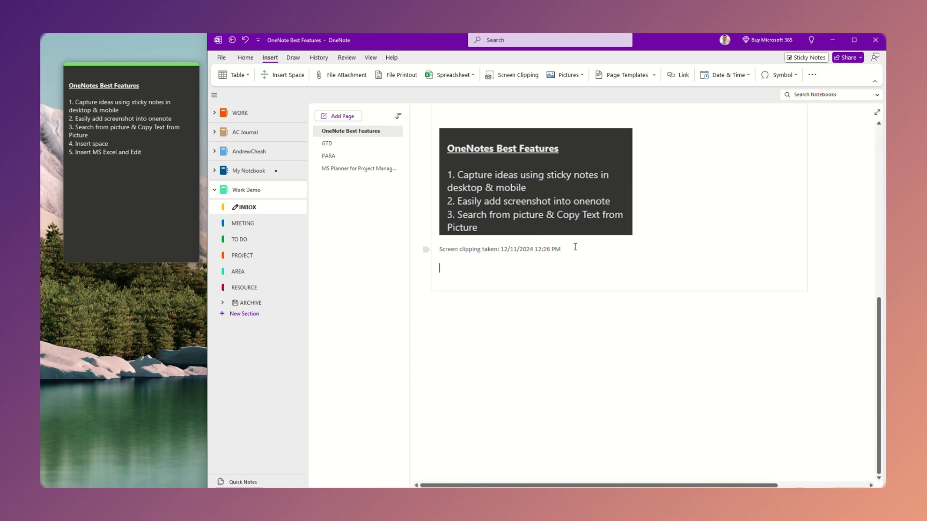
key(BackSpace)
key(ctrl+v)
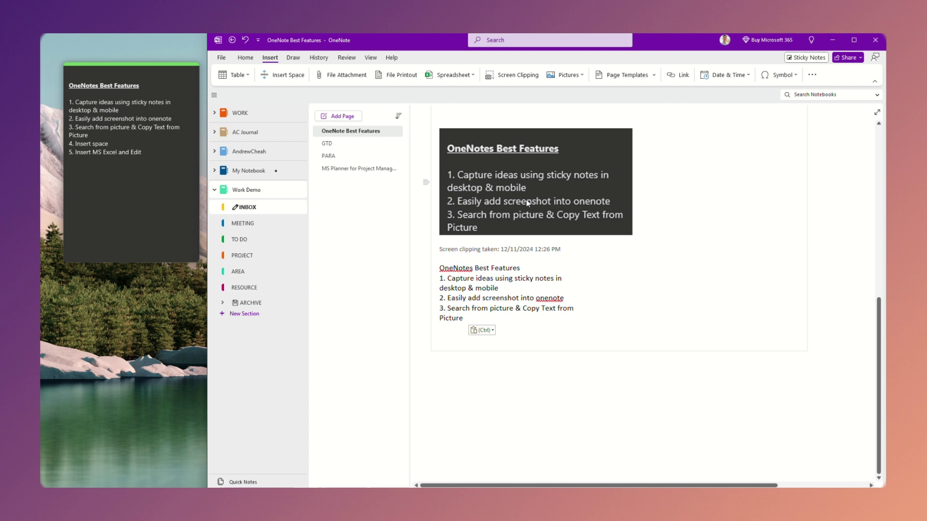
- In item 1, replace 'desktop & mobile' by typing ', laptop & mob' after desktop
click(501, 288)
key(BackSpace)
key(BackSpace)
key(BackSpace)
key(BackSpace)
key(BackSpace)
key(BackSpace)
key(BackSpace)
key(BackSpace)
key(BackSpace)
text(, la)
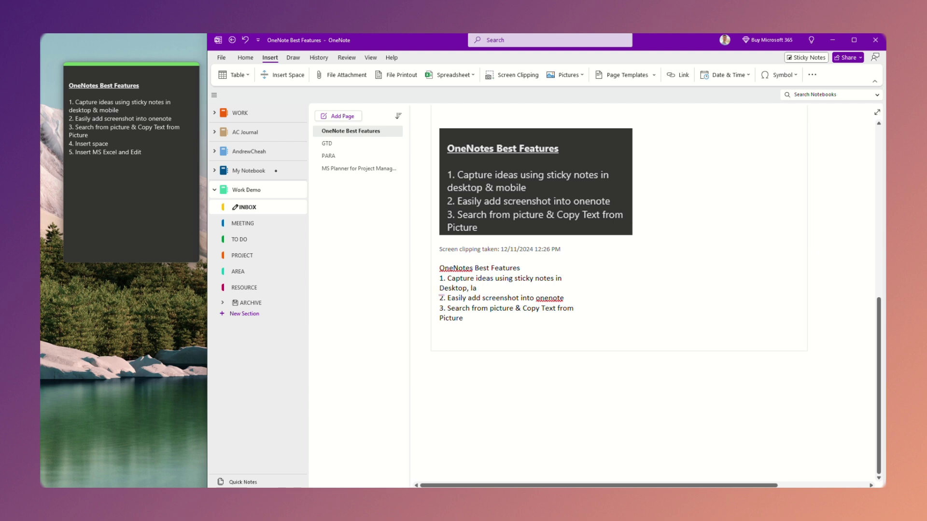
text(ptop & mobile)
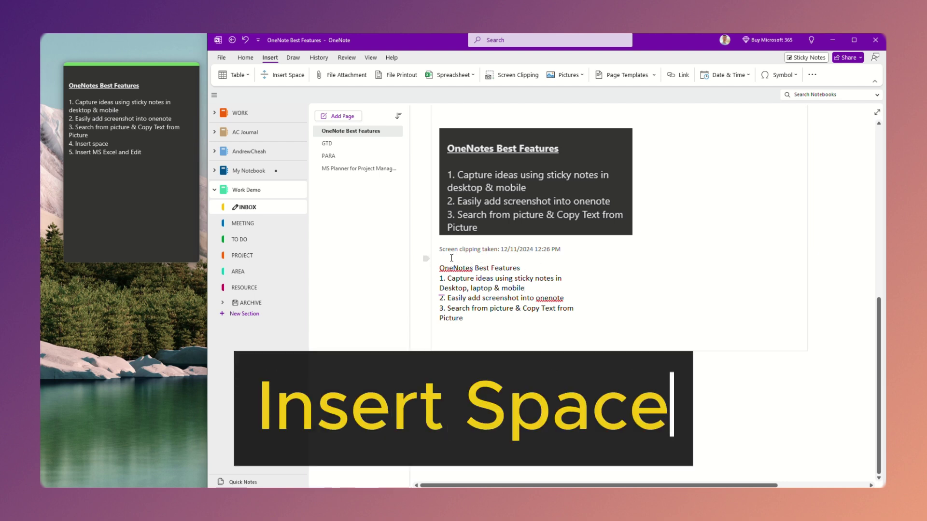
- Insert extra space below the screen clipping, pushing the pasted feature text down
click(455, 259)
key(Down)
key(Up)
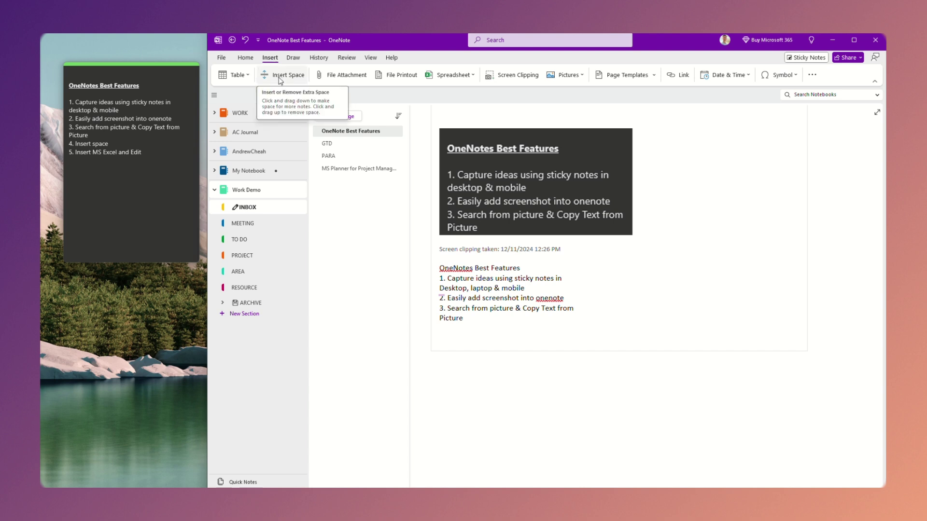
click(280, 77)
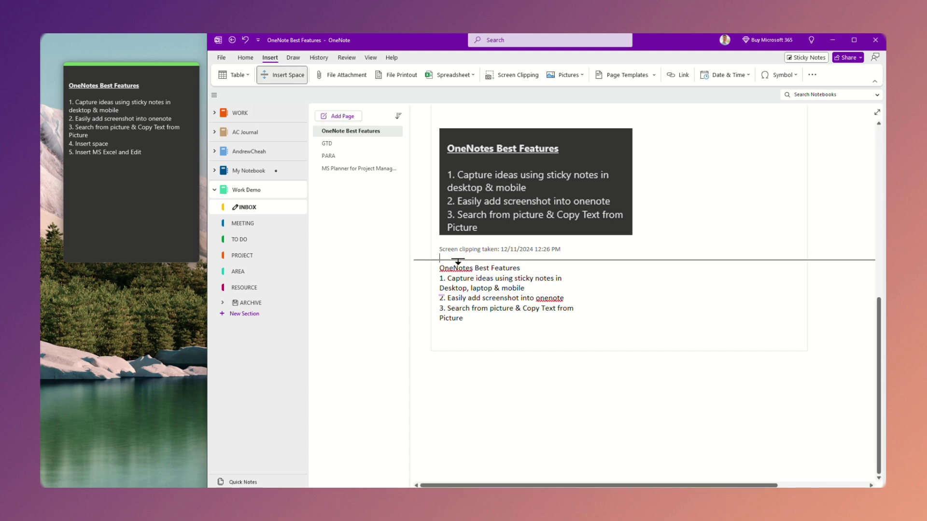
drag(458, 261, 471, 410)
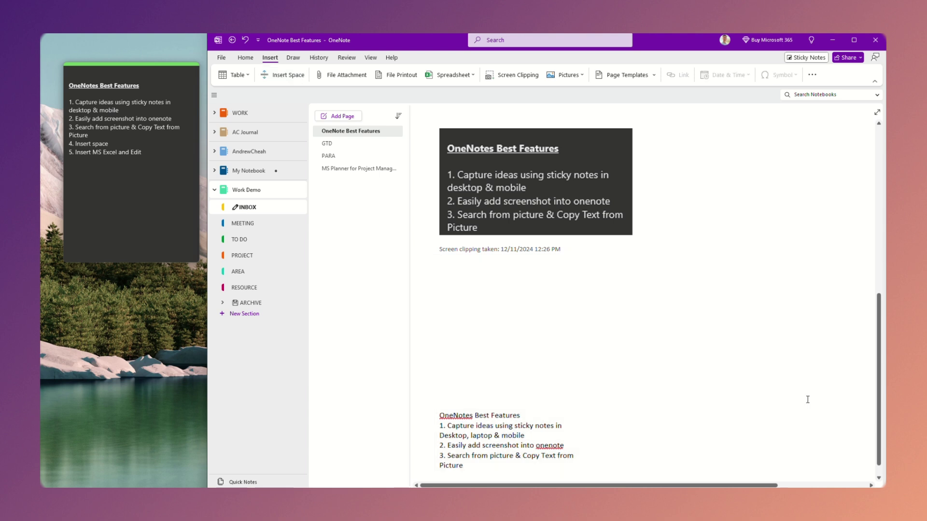
- Type three scratch lines ('Hlskdflsjb', 'Sndlkfslfjl;', 'skdjflskjflkkjs') in the new gap
click(445, 271)
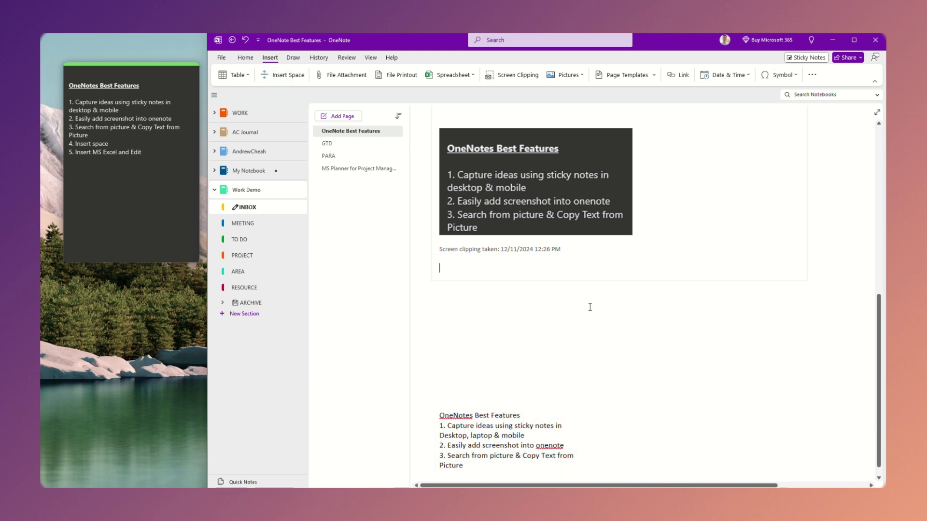
text(Hlskdflsjb)
key(Return)
text(Sndlkfslfjl;)
key(Return)
text(skdjflskjflkkjs)
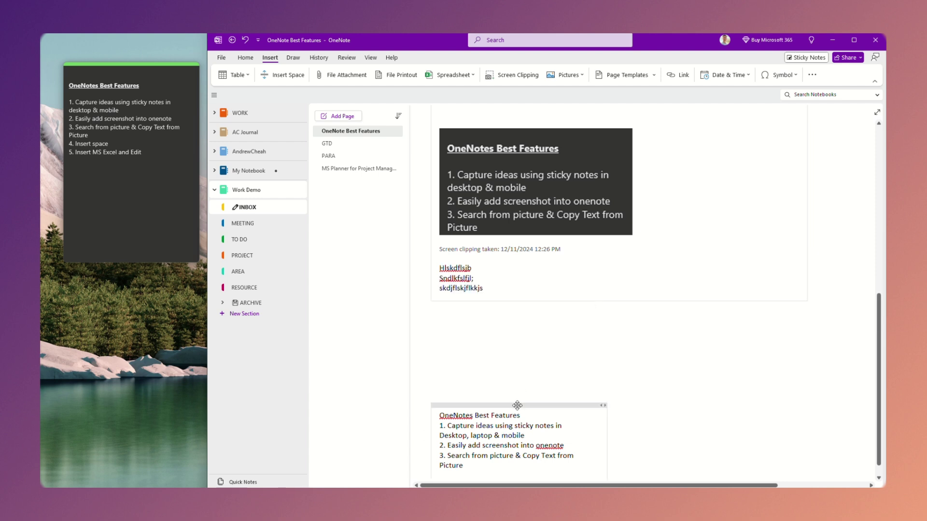
- Move the copied-text note container to sit just below the scratch lines
drag(517, 406, 746, 271)
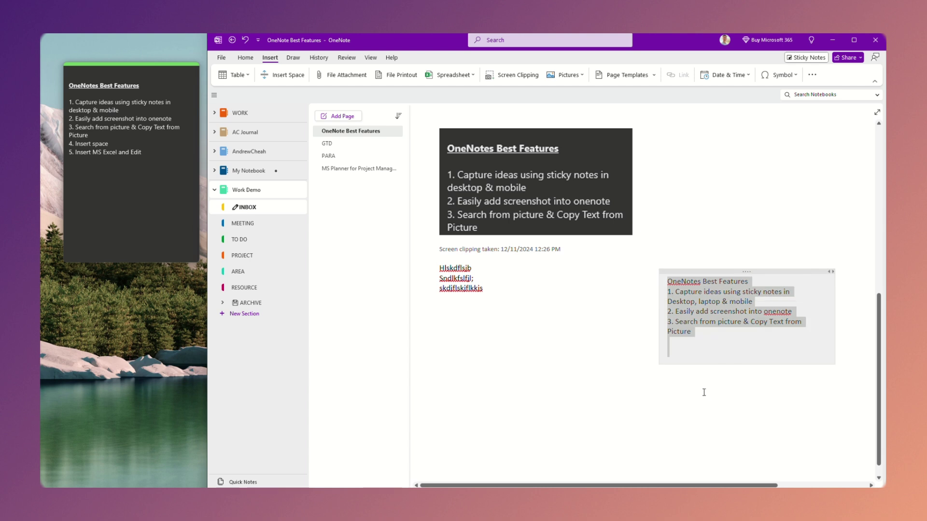
click(608, 387)
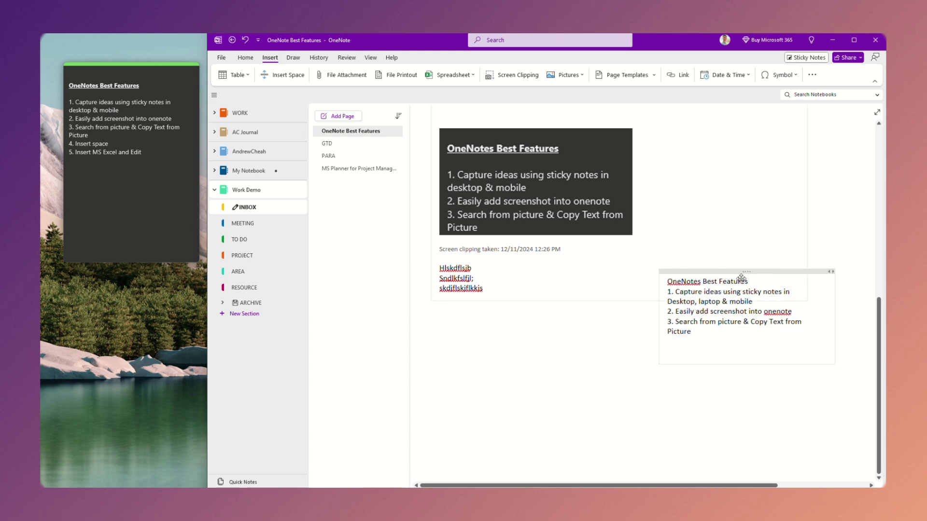
drag(738, 269, 517, 320)
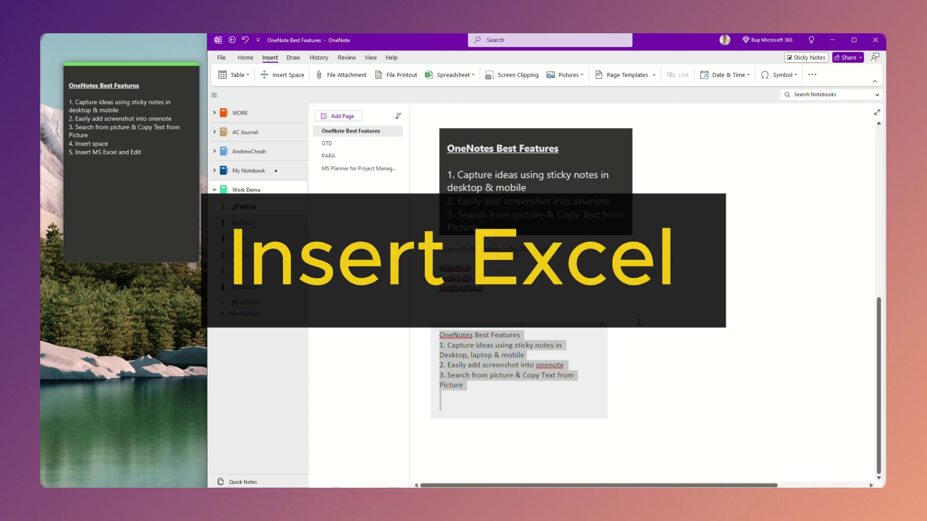
- Insert a new blank Excel spreadsheet on an empty area of the page
scroll(640, 322, down, 5)
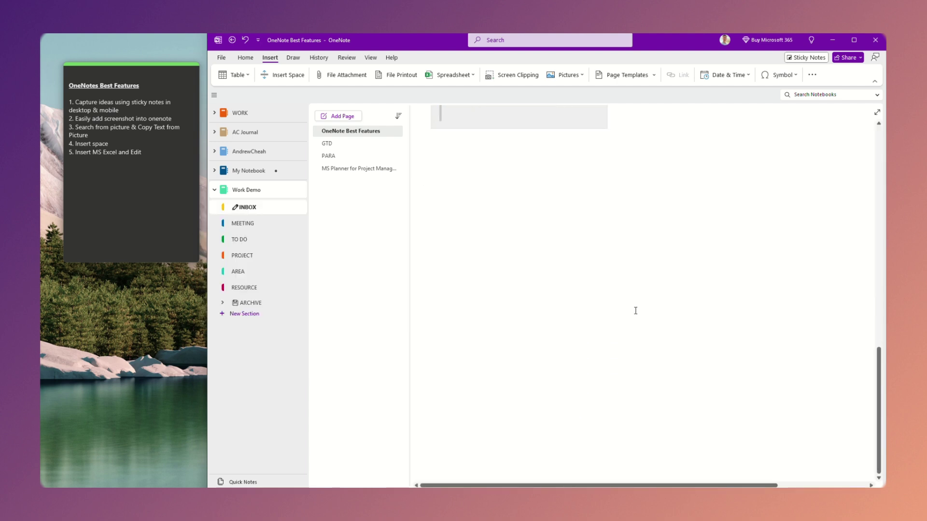
click(448, 164)
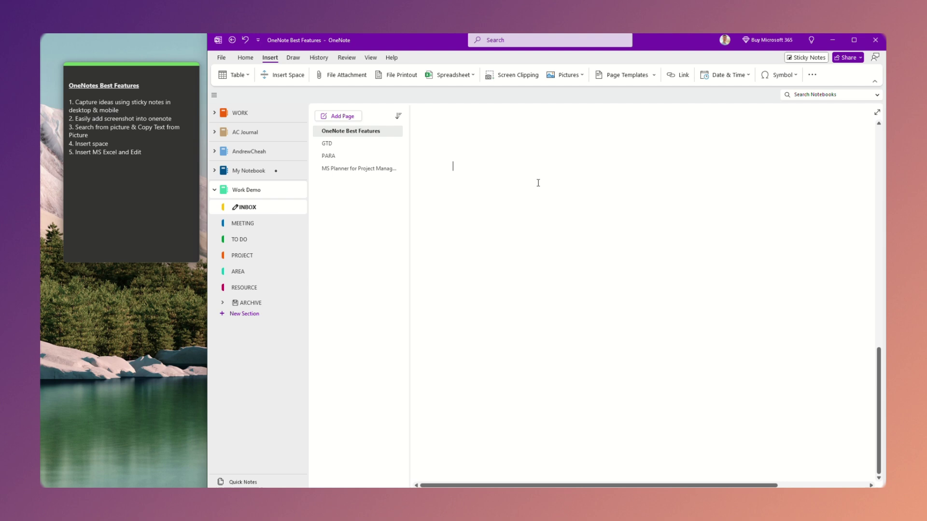
click(477, 79)
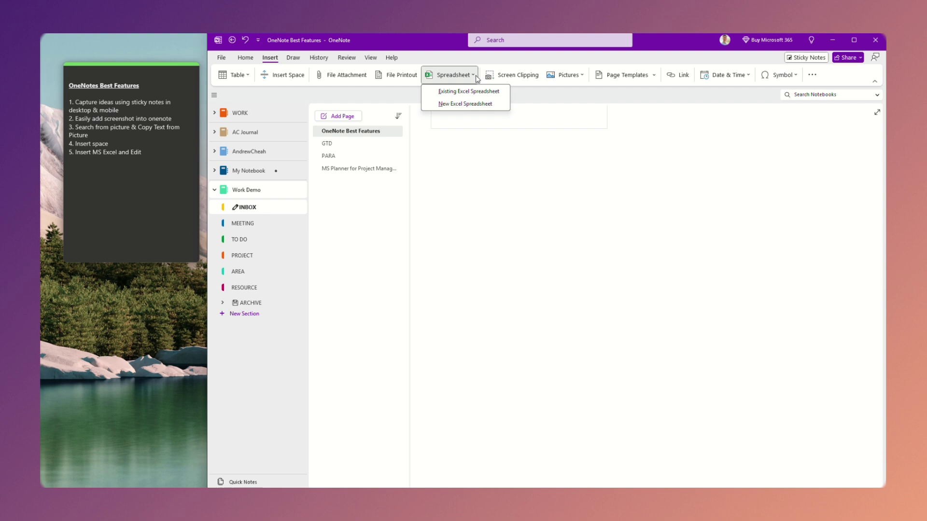
click(451, 105)
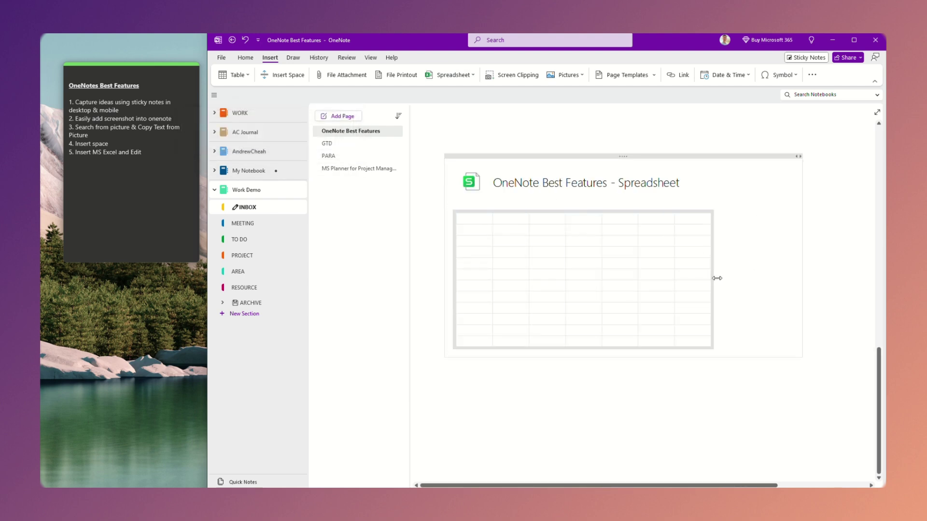
- Widen the embedded spreadsheet grid, then open it in the editor and close it again
drag(717, 278, 753, 278)
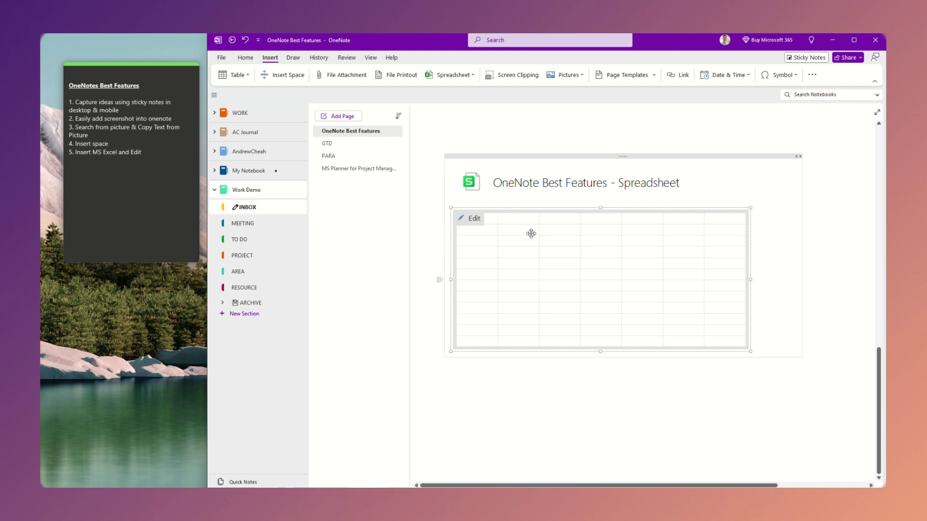
click(476, 219)
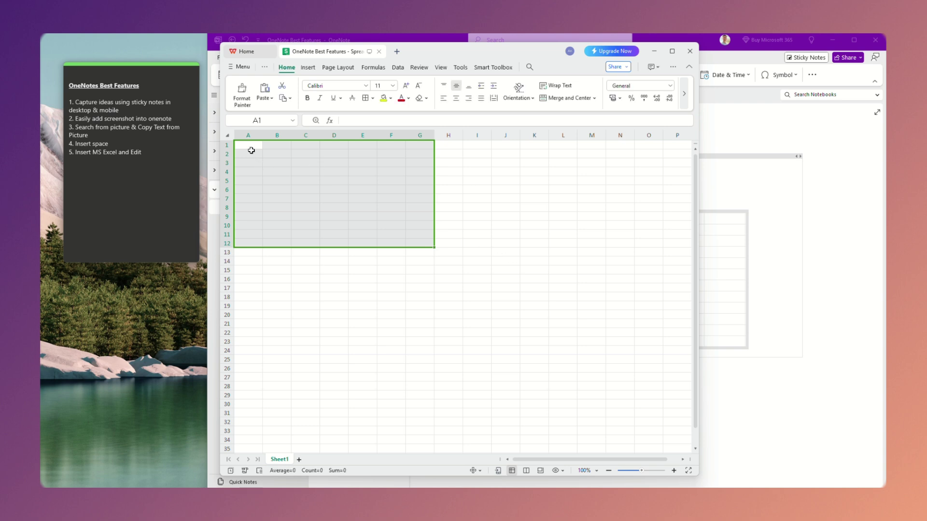
click(689, 51)
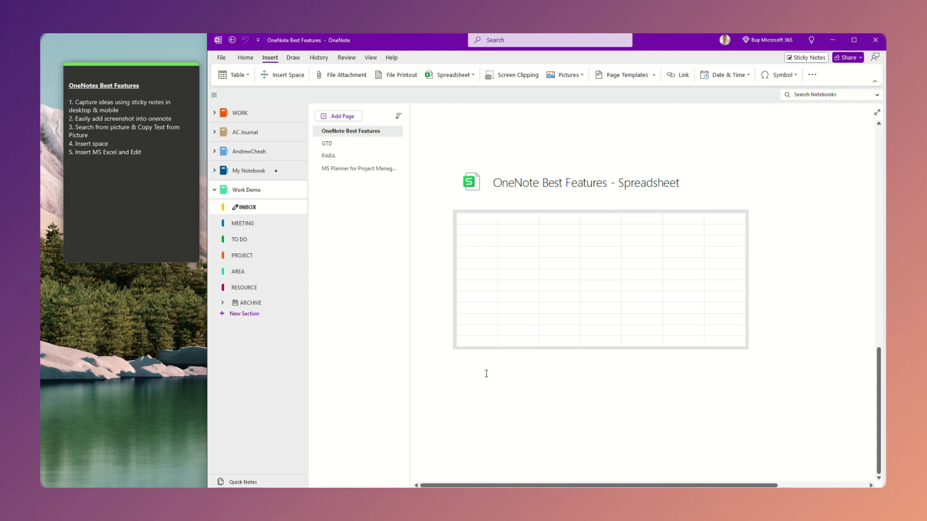